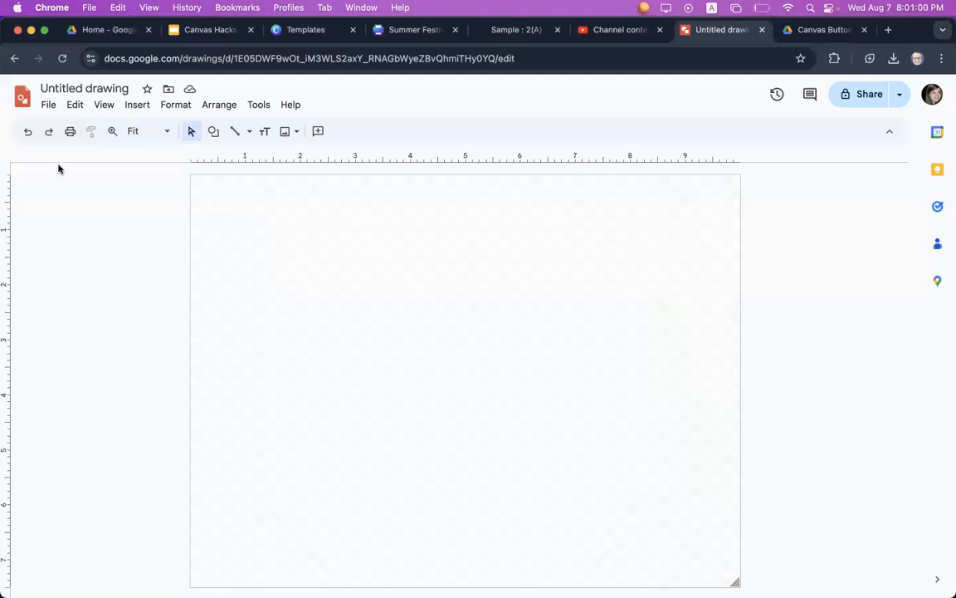
- Set the drawing's page size to a custom 2 × 2 inches
left_click(44, 107)
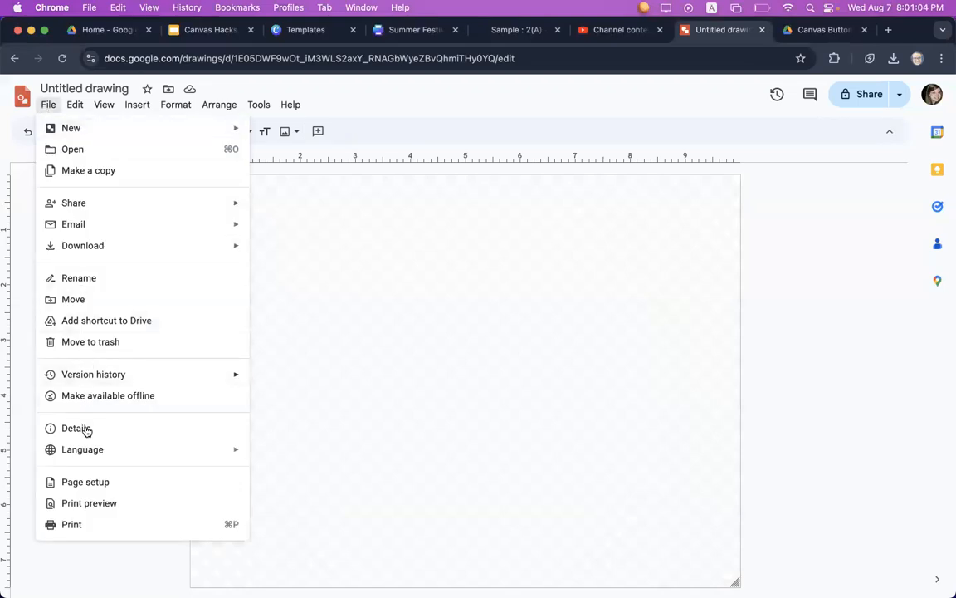
left_click(85, 482)
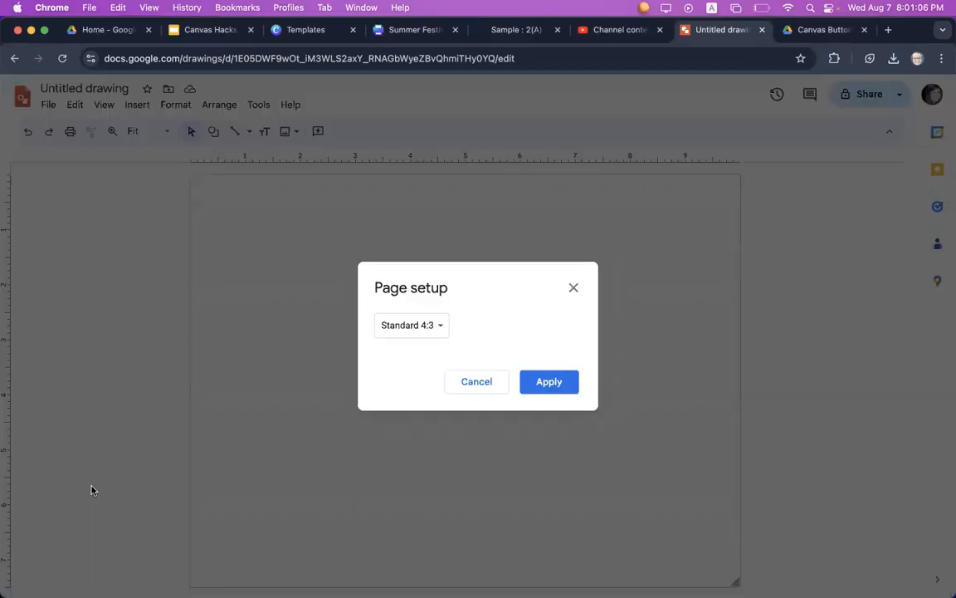
left_click(401, 332)
left_click(405, 387)
double_click(393, 362)
type("2")
key("Tab")
type("2")
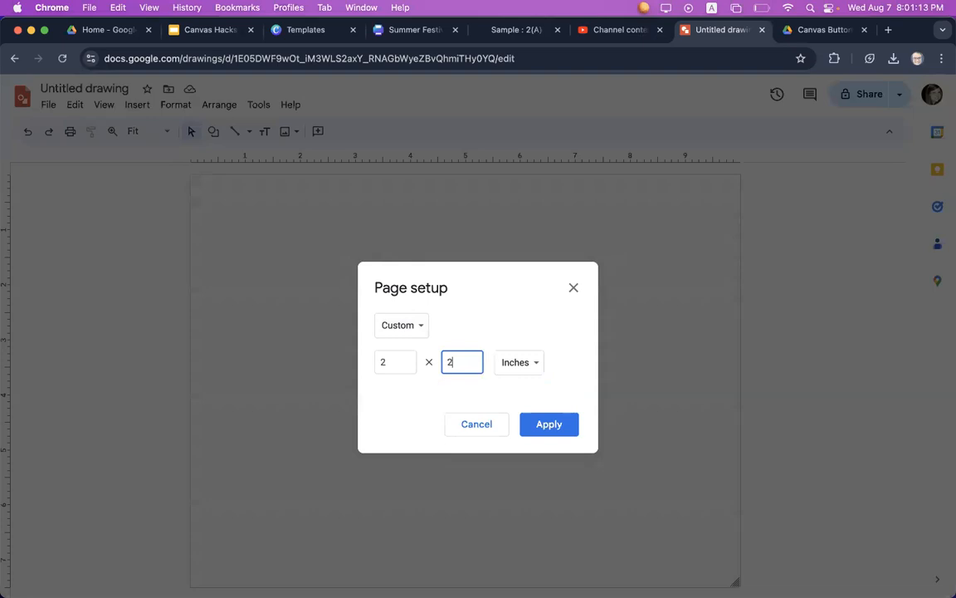
left_click(549, 424)
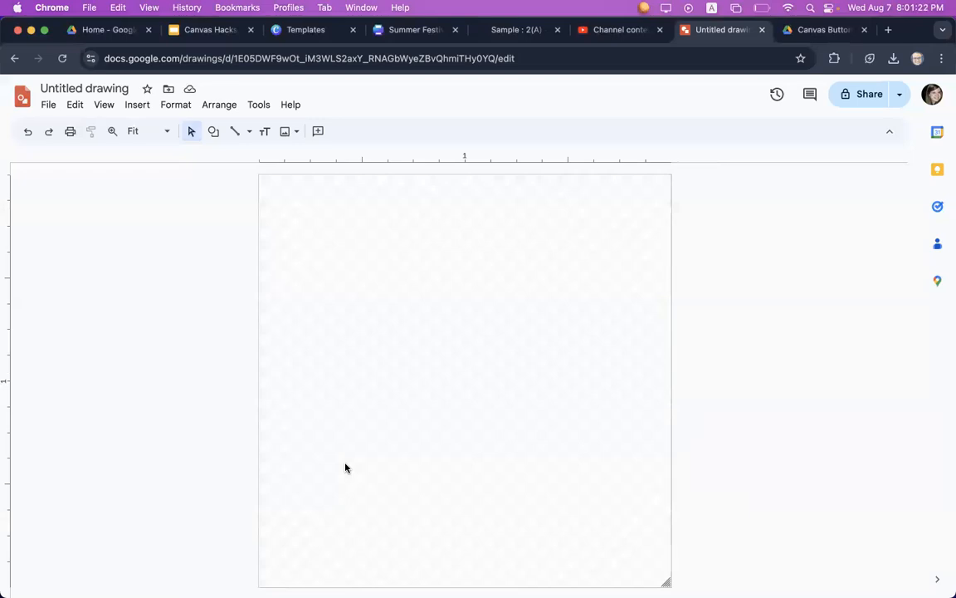
- Draw a circle that nearly fills the square page and center it on the page
left_click(214, 133)
mouse_move(217, 156)
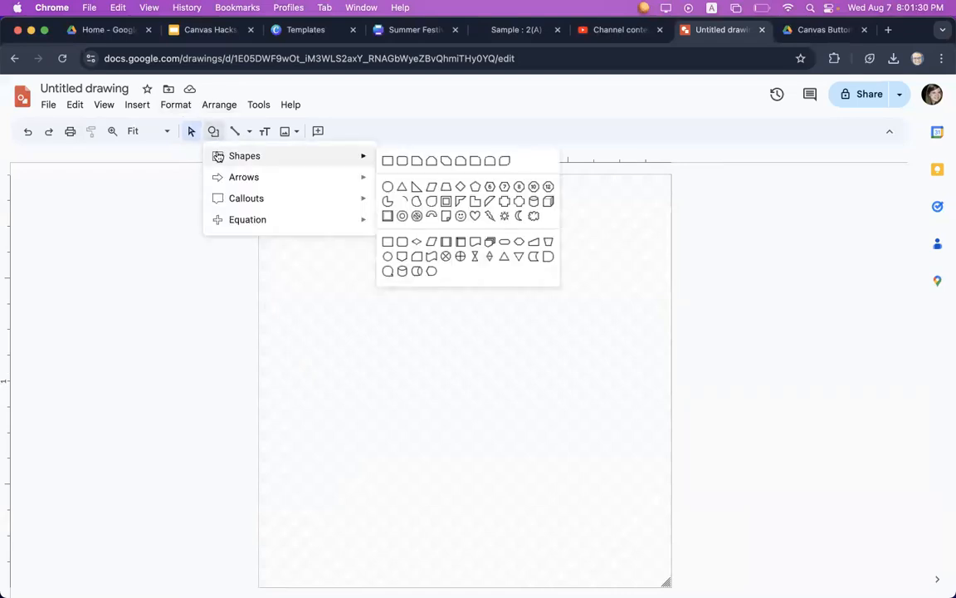
mouse_move(224, 197)
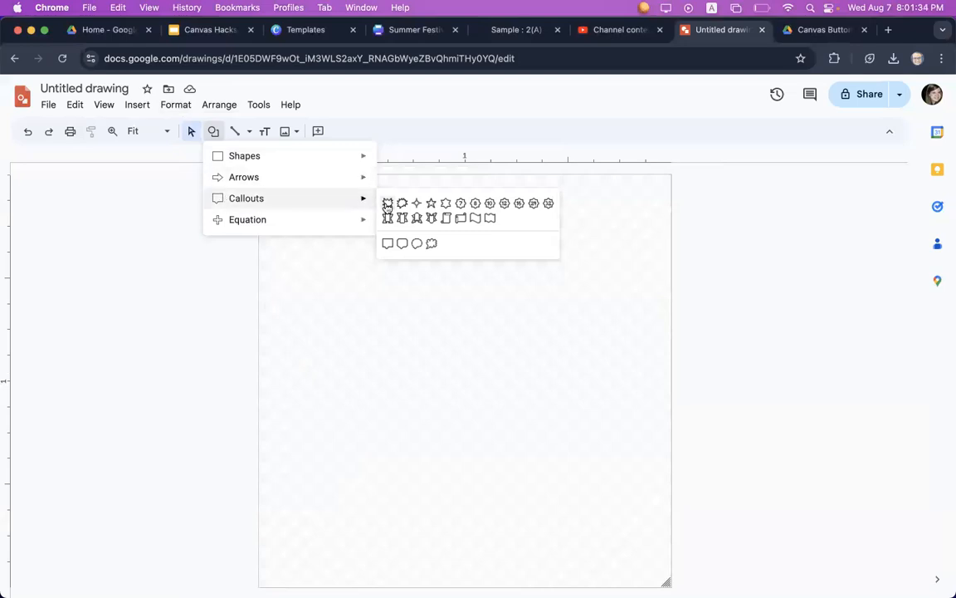
mouse_move(310, 162)
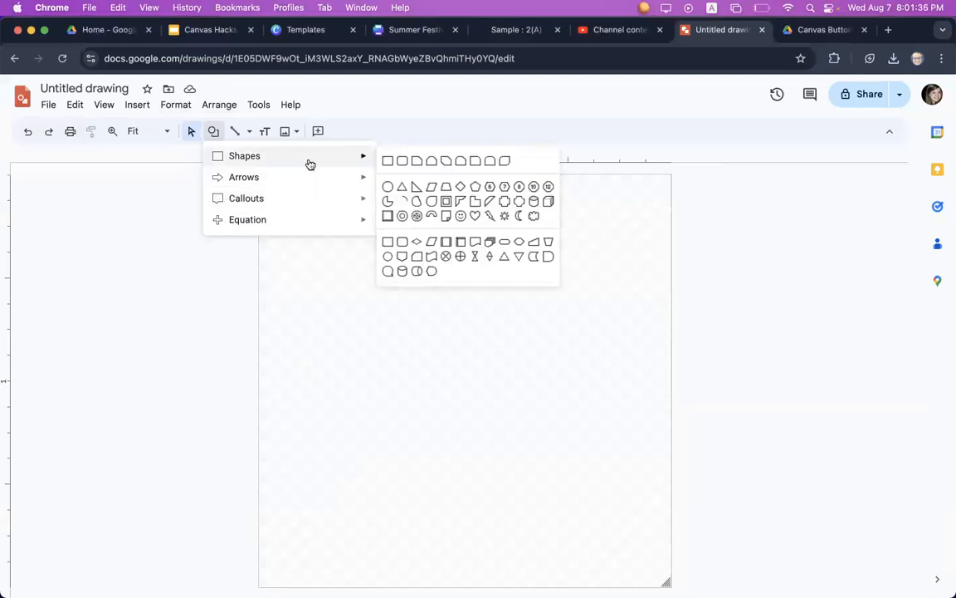
left_click(388, 186)
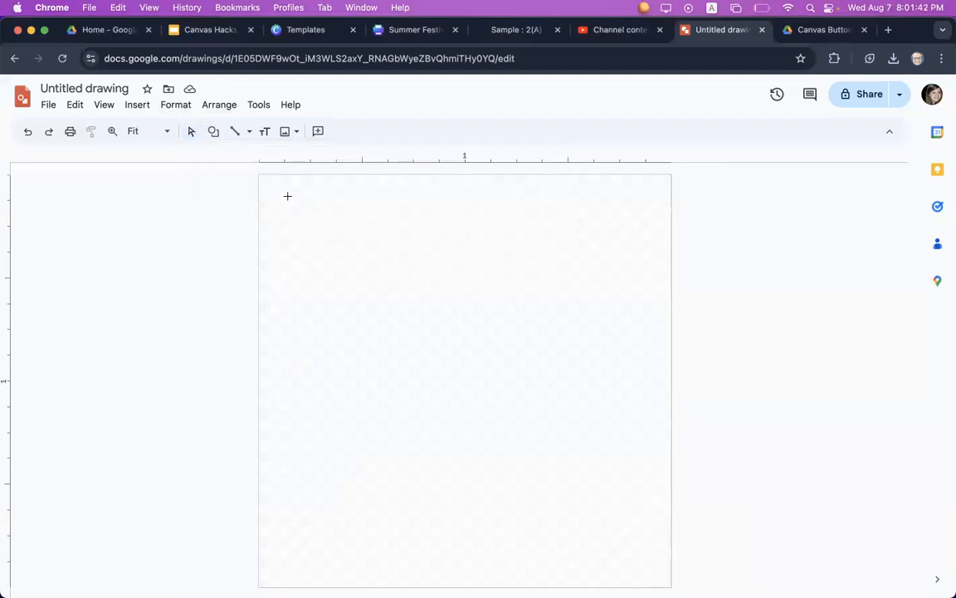
left_click_drag(287, 196, 670, 470)
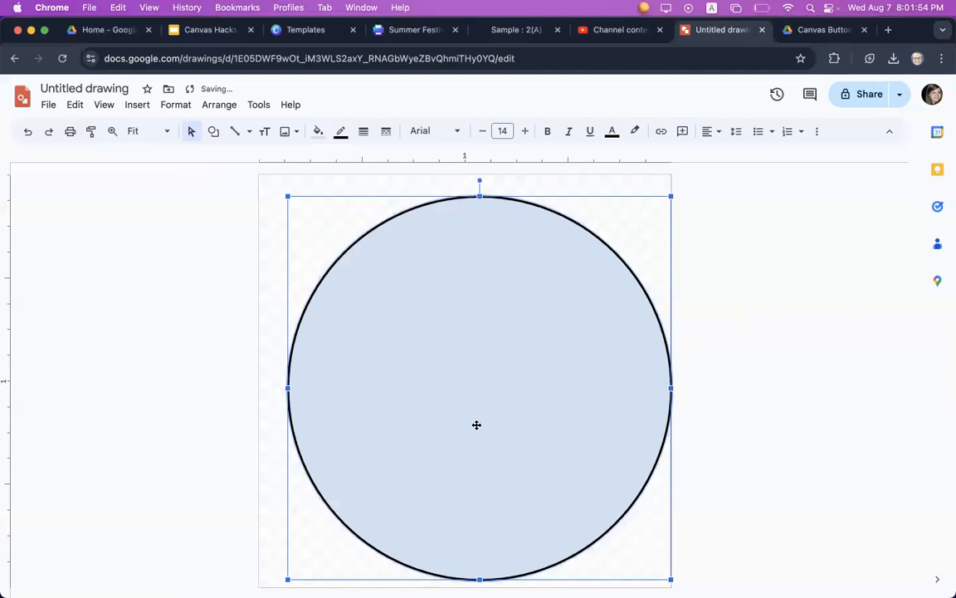
left_click_drag(477, 425, 463, 418)
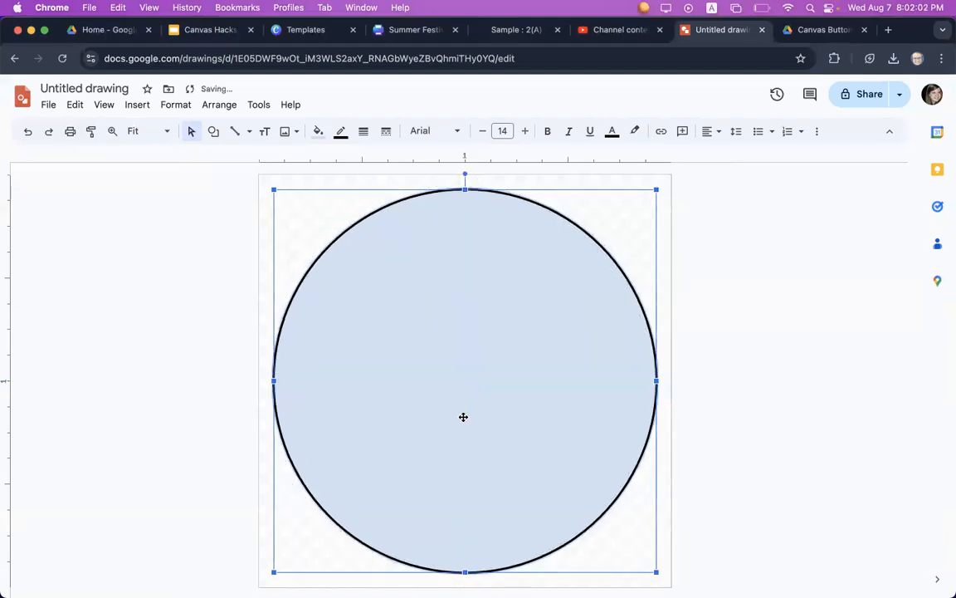
- Fill the circle with the palest yellow and make its border transparent
left_click(319, 133)
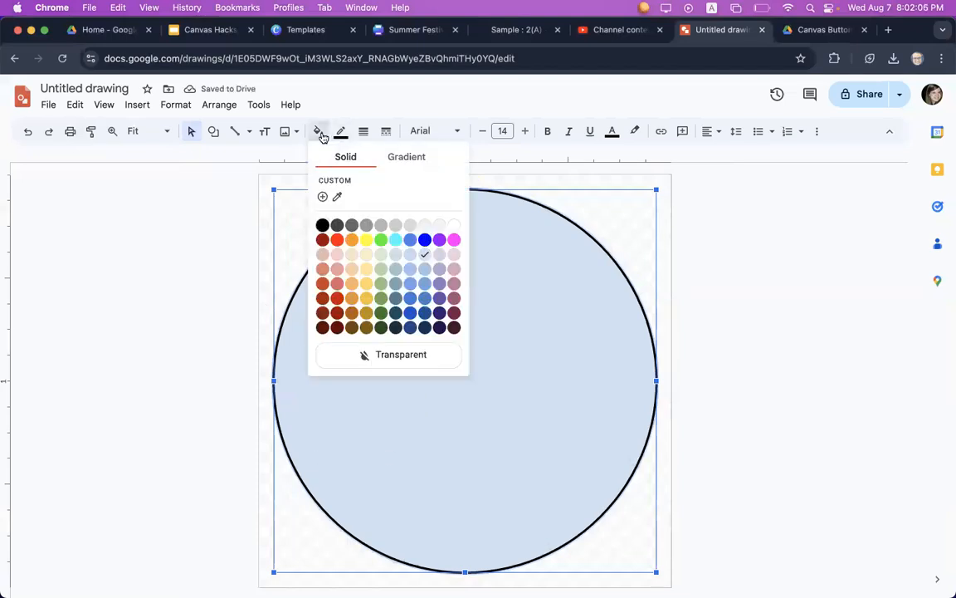
left_click(365, 254)
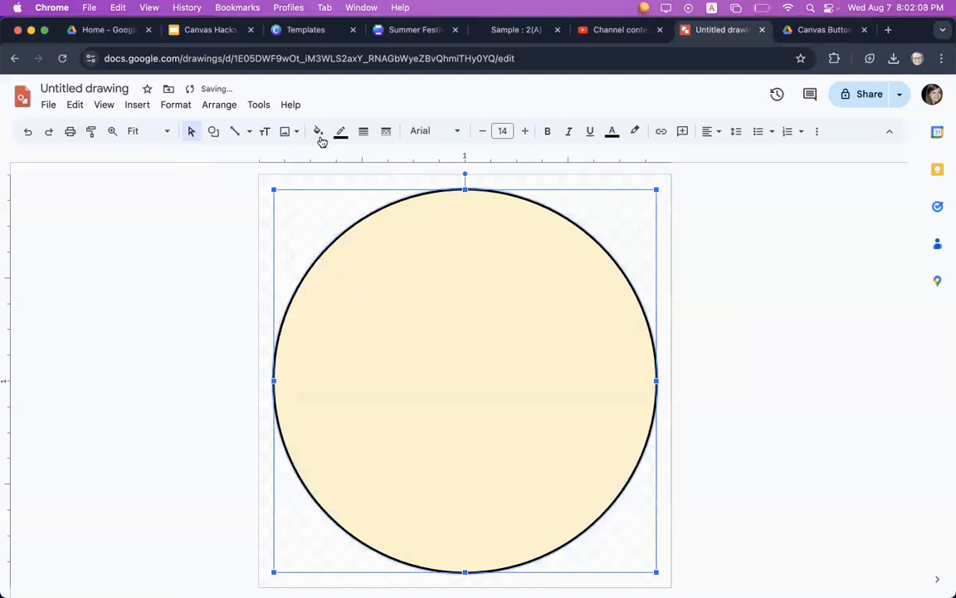
left_click(349, 140)
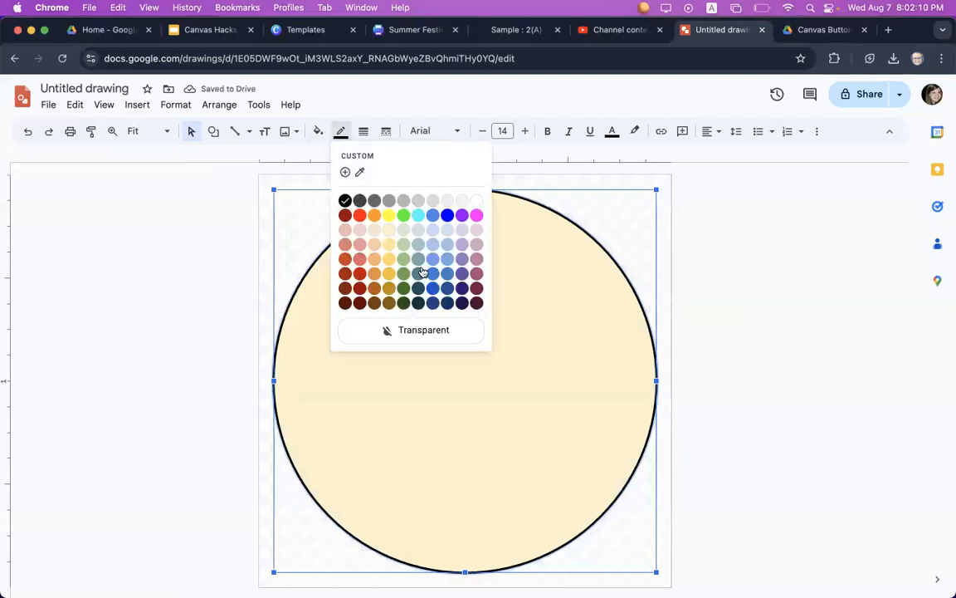
left_click(438, 332)
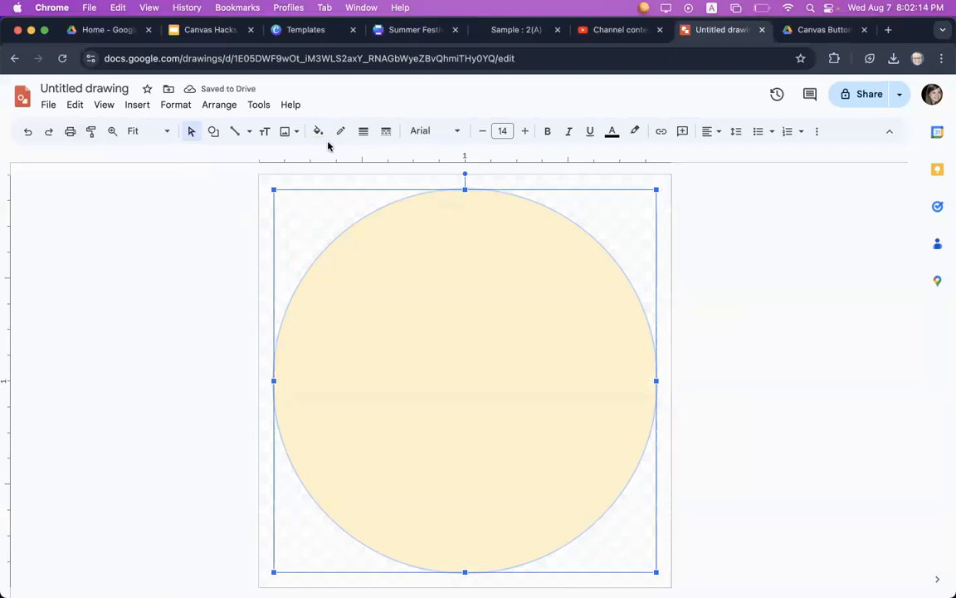
left_click(208, 247)
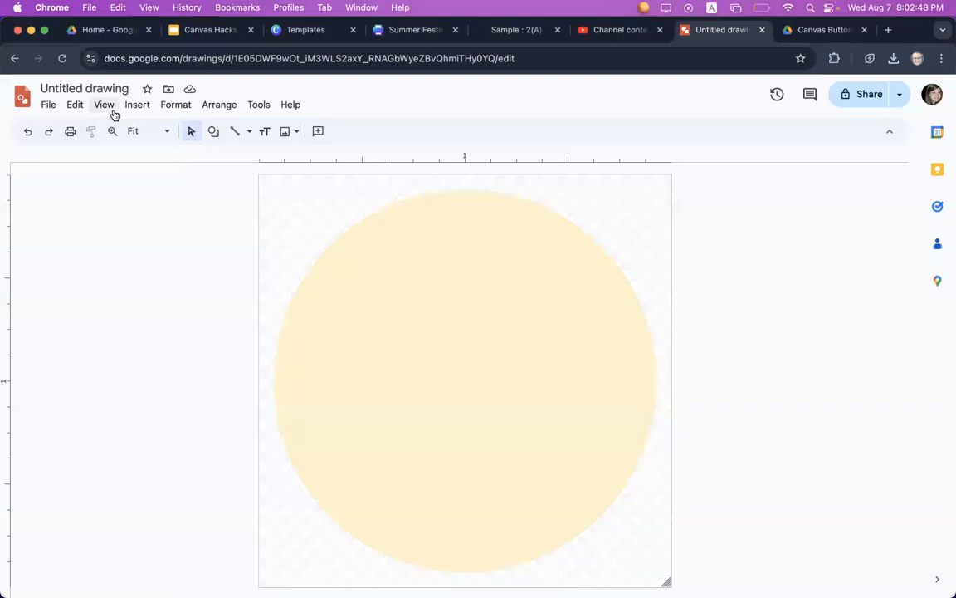
- Insert single-line word art reading "Library" and move it slightly above the circle's center
left_click(139, 106)
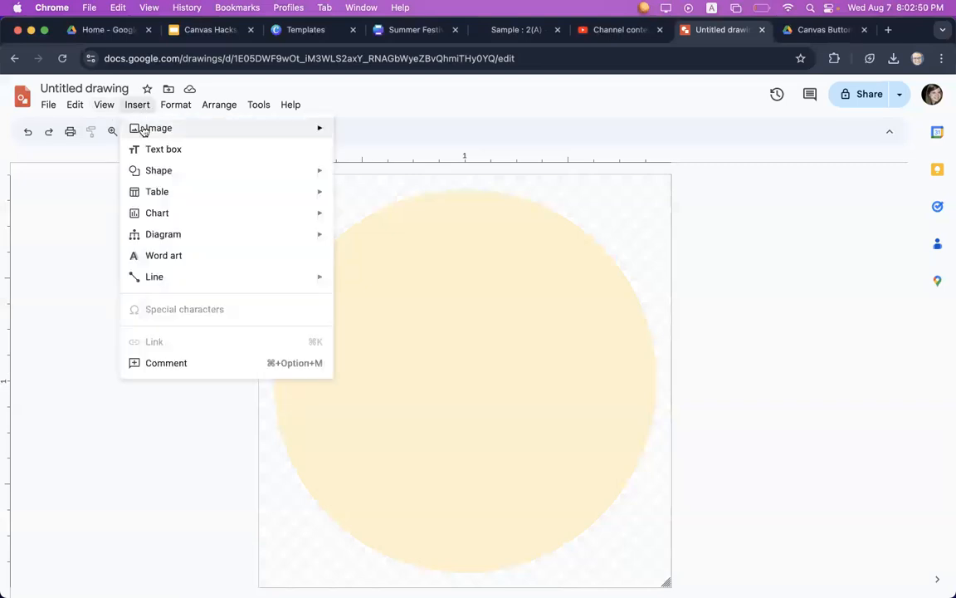
left_click(160, 258)
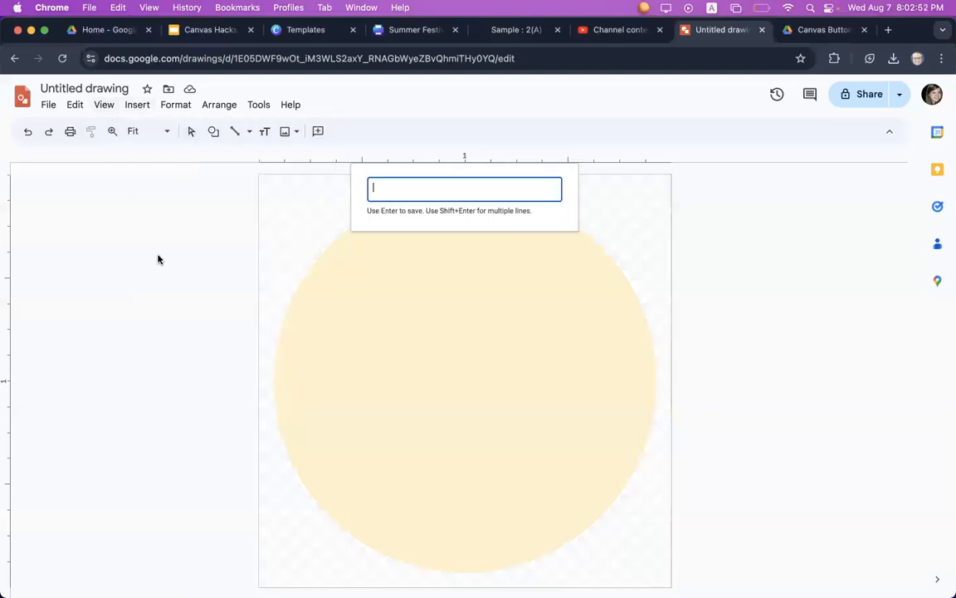
type("Library")
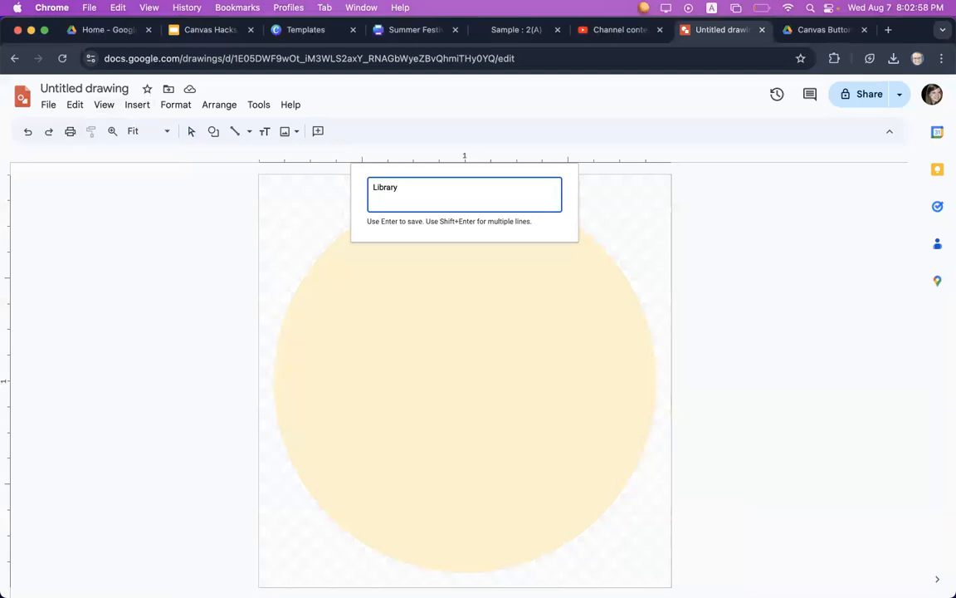
key("shift+Return")
type("ifkj")
key("BackSpace")
key("BackSpace")
key("BackSpace")
key("BackSpace")
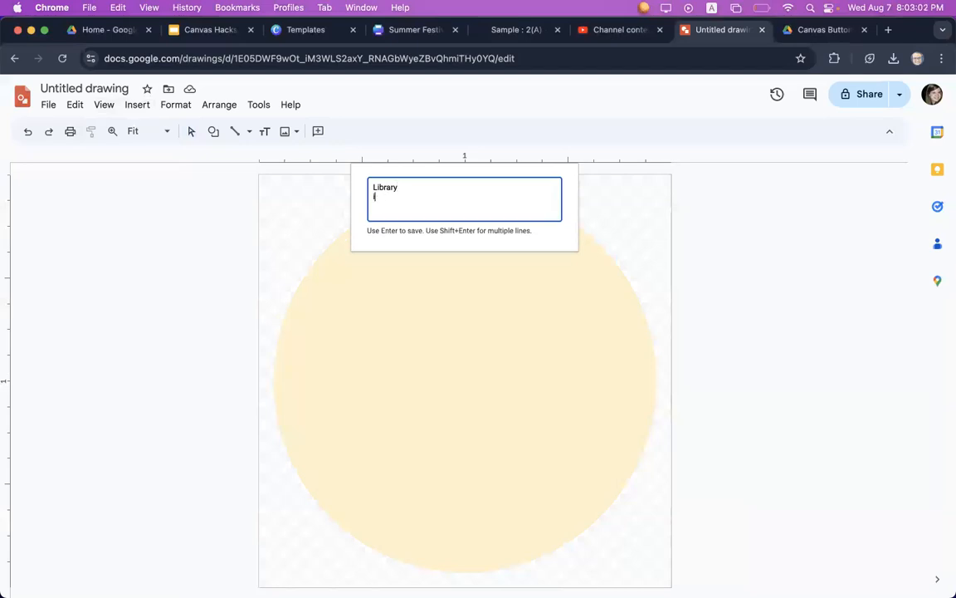
key("BackSpace")
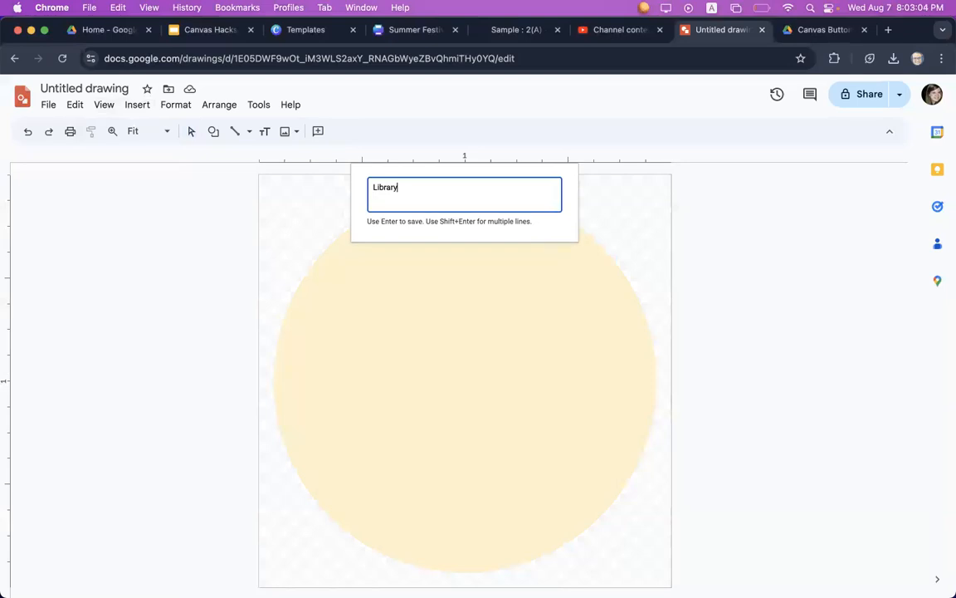
key("Return")
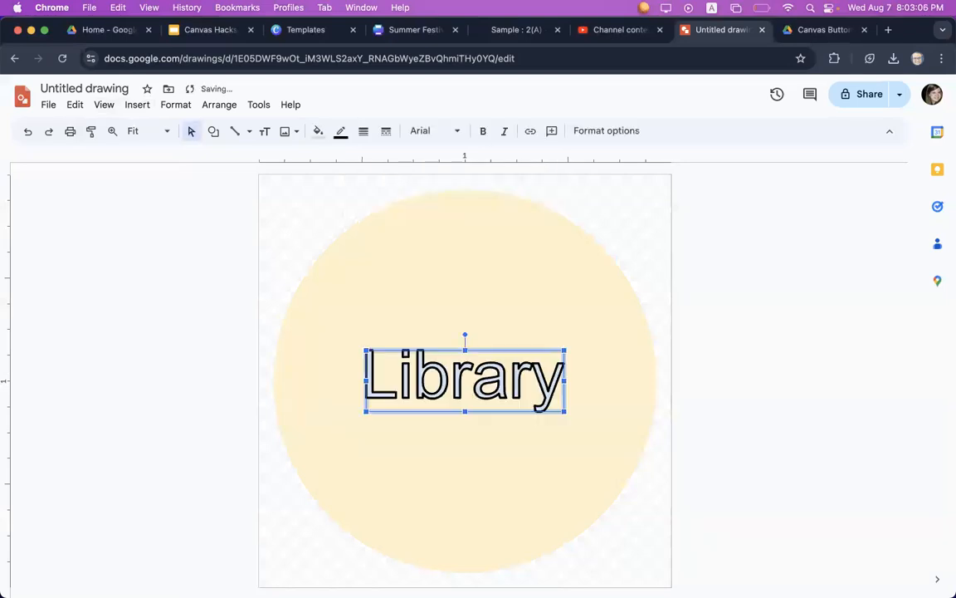
left_click_drag(422, 380, 421, 340)
- Change the font of the Library word art to Combo
left_click(417, 133)
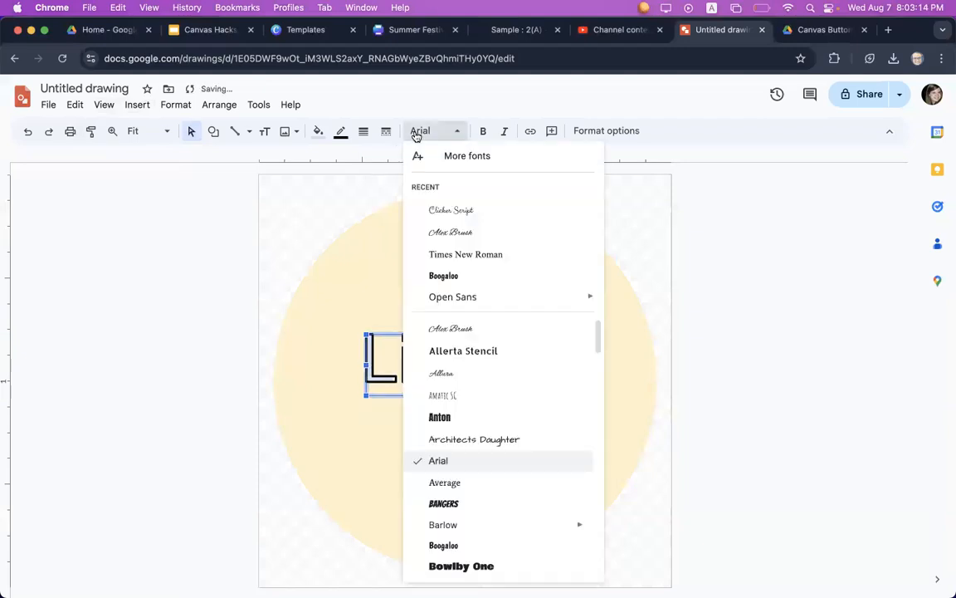
scroll(465, 350, "down", 3)
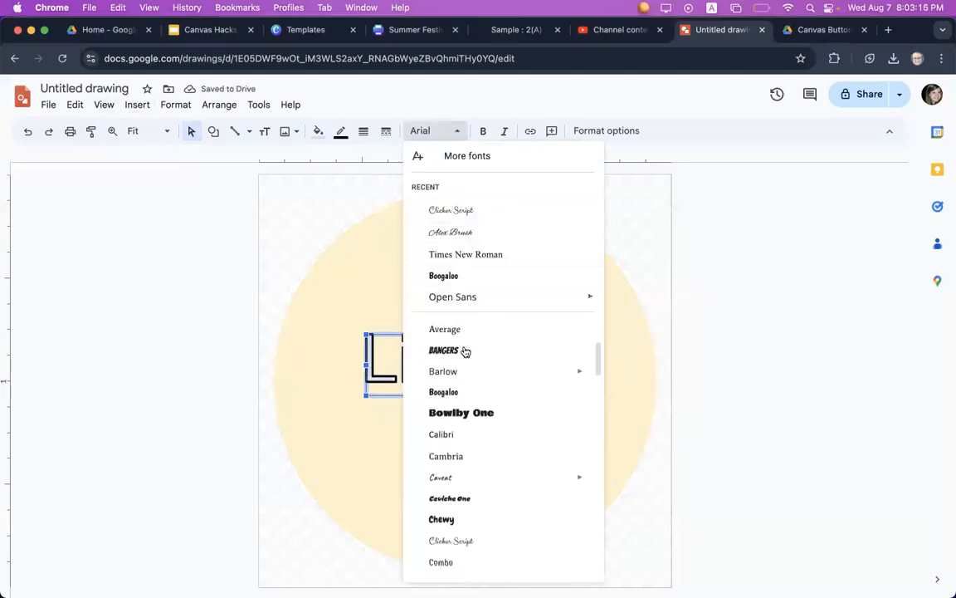
scroll(465, 350, "down", 5)
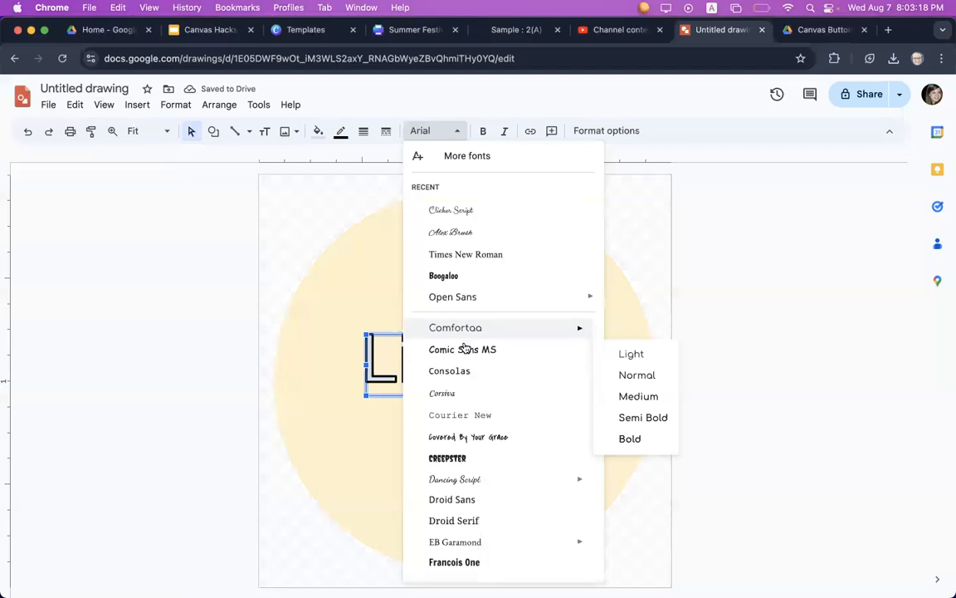
scroll(465, 347, "up", 2)
left_click(448, 350)
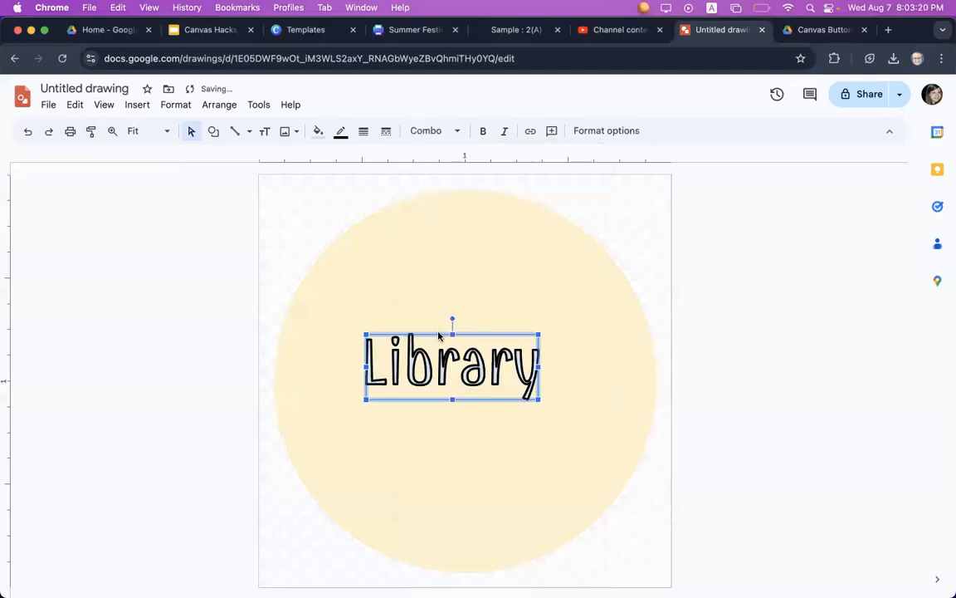
- Set the font of the Library word art to Bangers
left_click(430, 130)
scroll(461, 382, "down", 5)
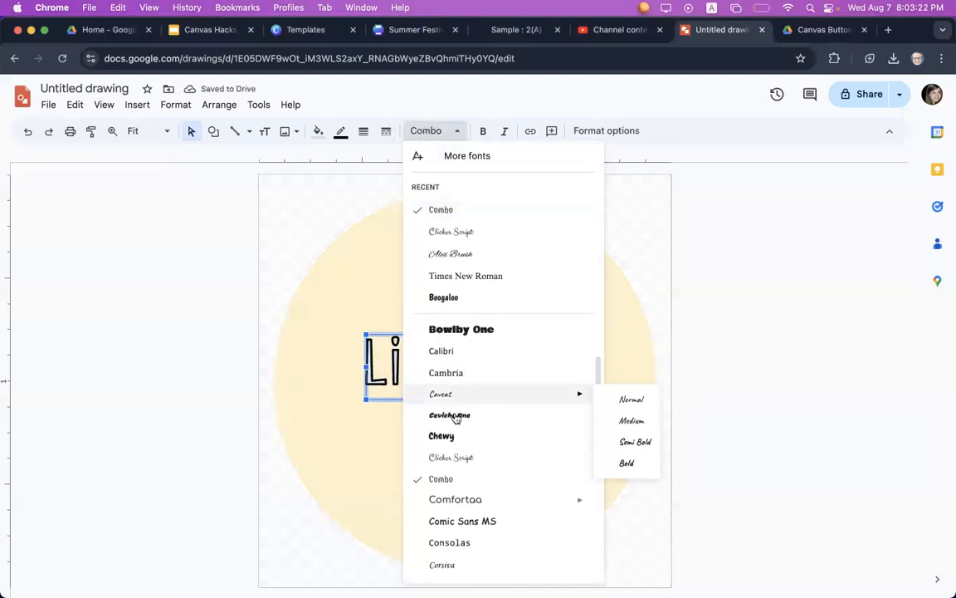
scroll(454, 417, "up", 3)
left_click(447, 362)
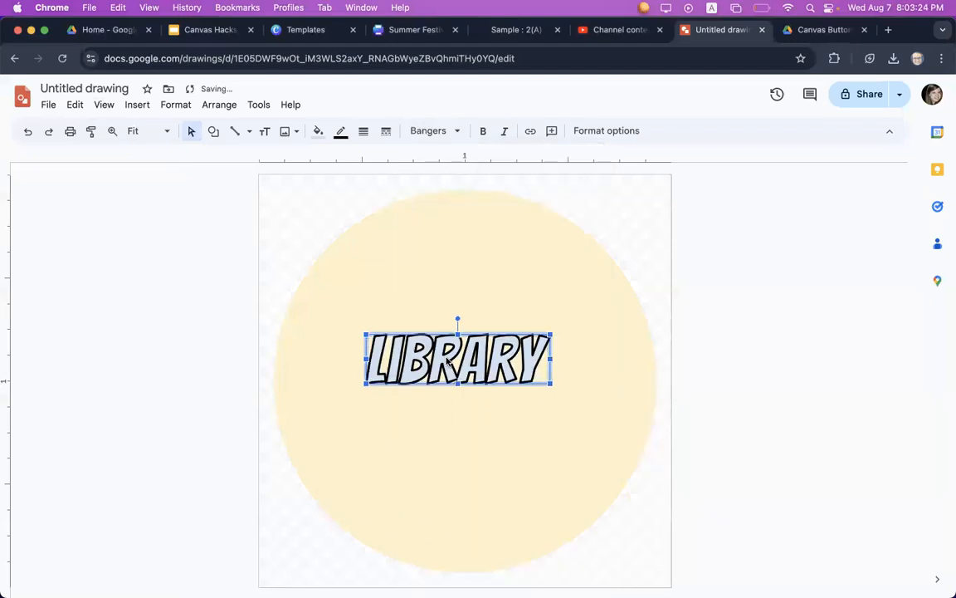
- Fill the Library word art with a muted dark magenta and make its outline transparent
left_click(318, 131)
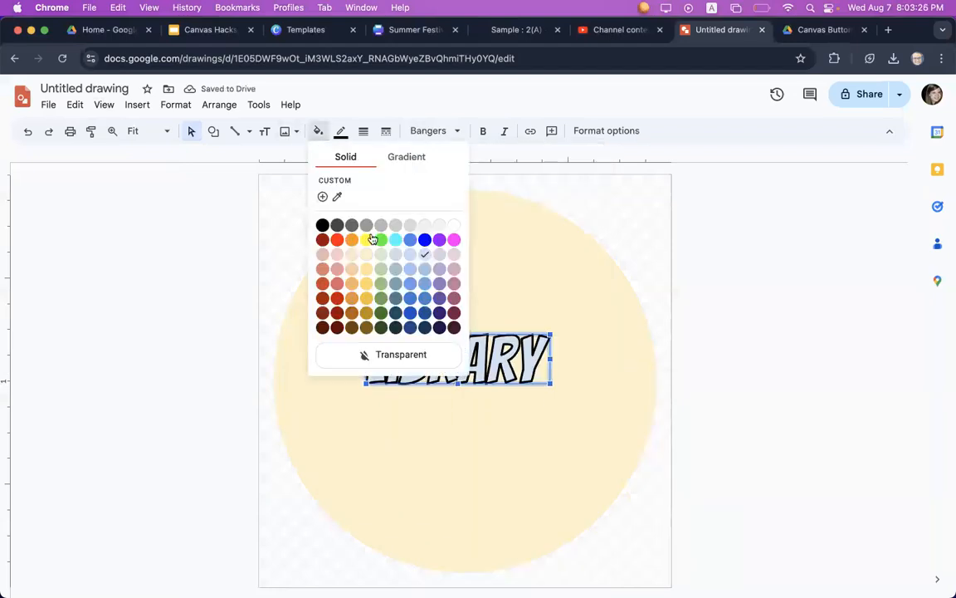
left_click(453, 298)
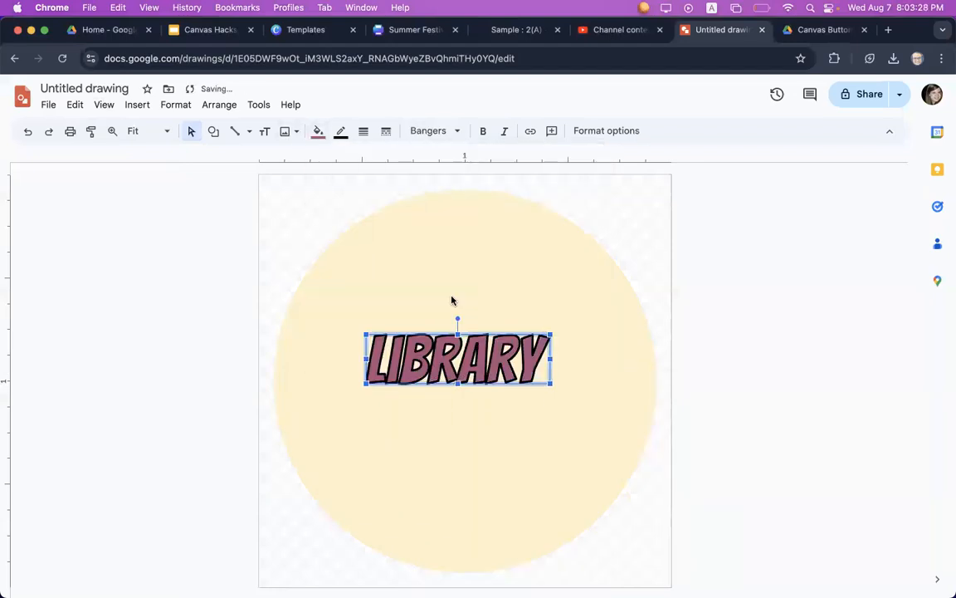
left_click(341, 133)
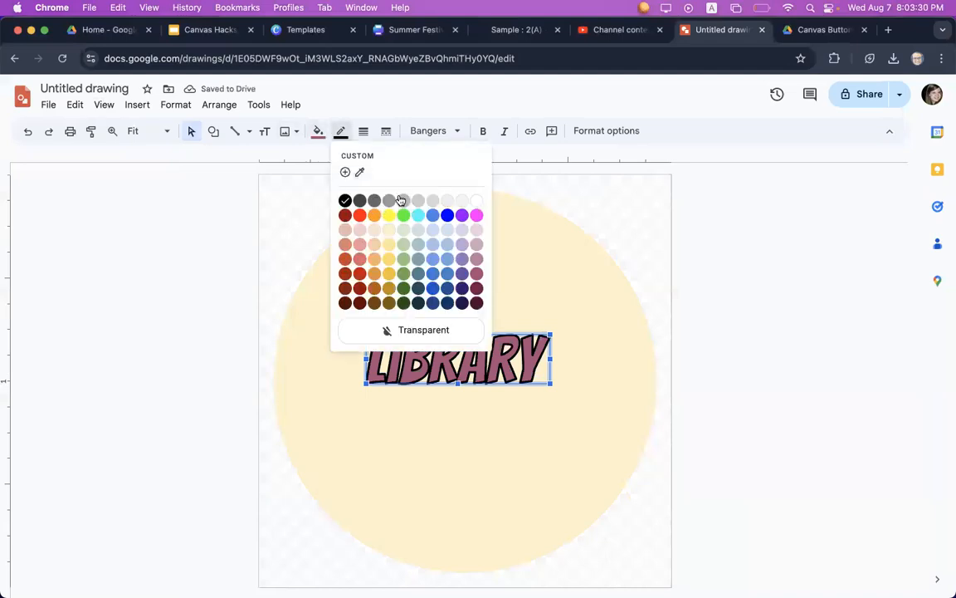
left_click(433, 215)
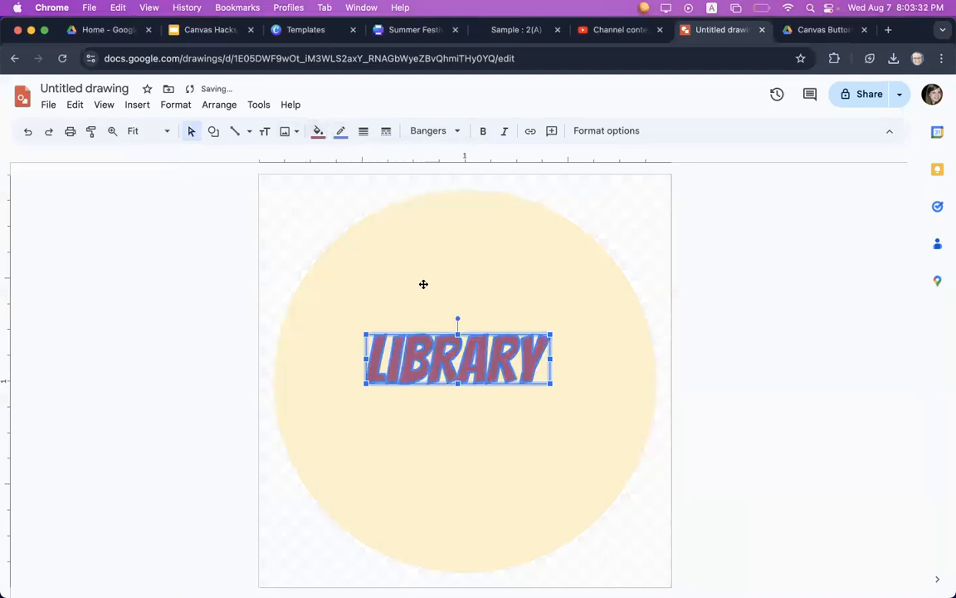
left_click(340, 131)
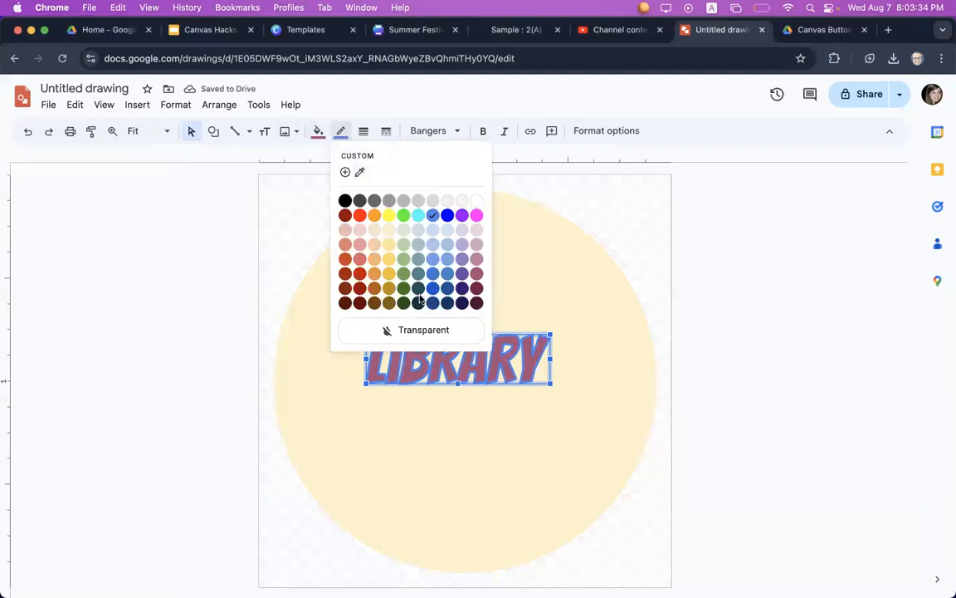
left_click(422, 329)
- Move the Library word art up and left within the circle, try stretching it larger, and undo the resize
left_click_drag(452, 365, 421, 314)
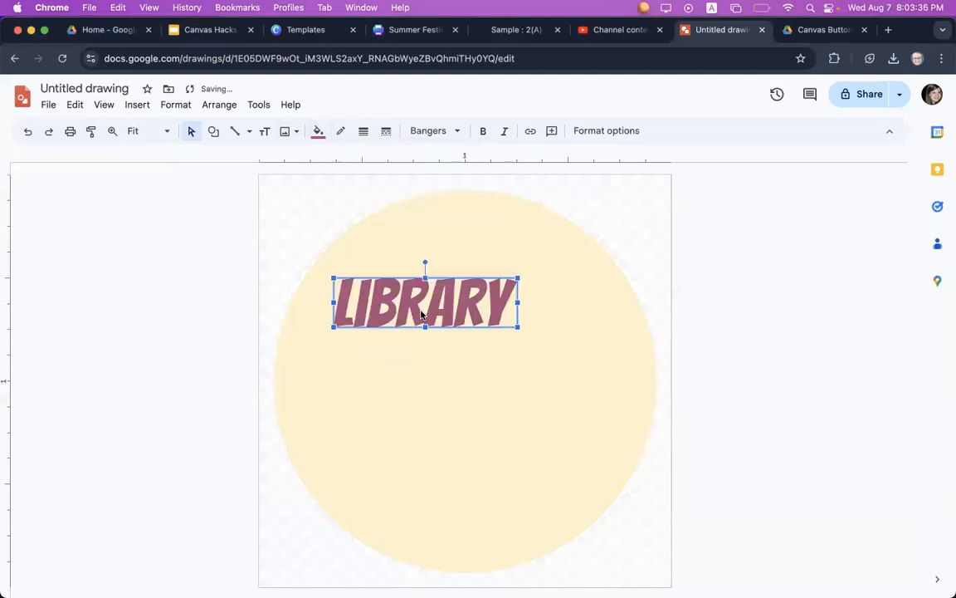
left_click_drag(516, 326, 621, 440)
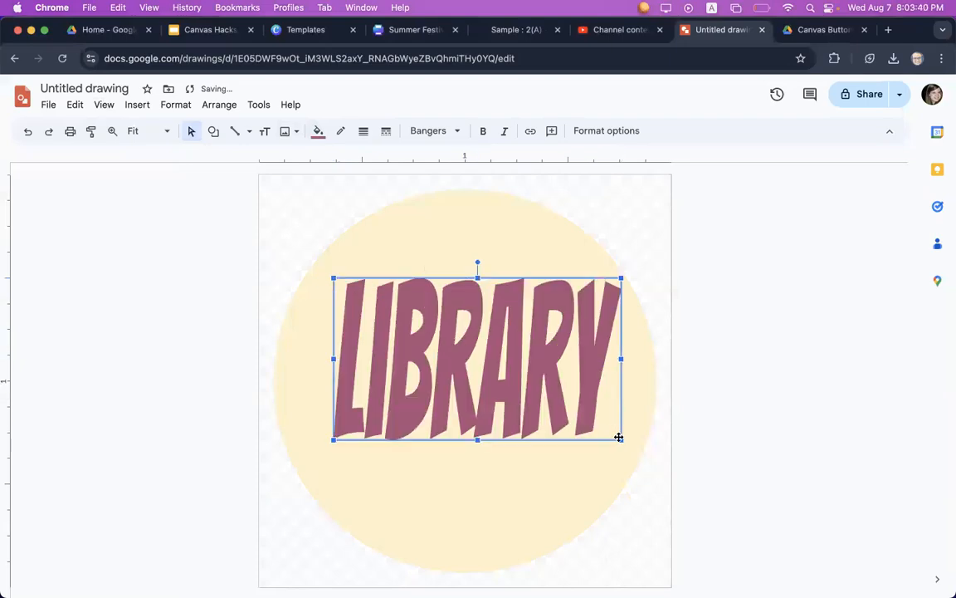
key("super+z")
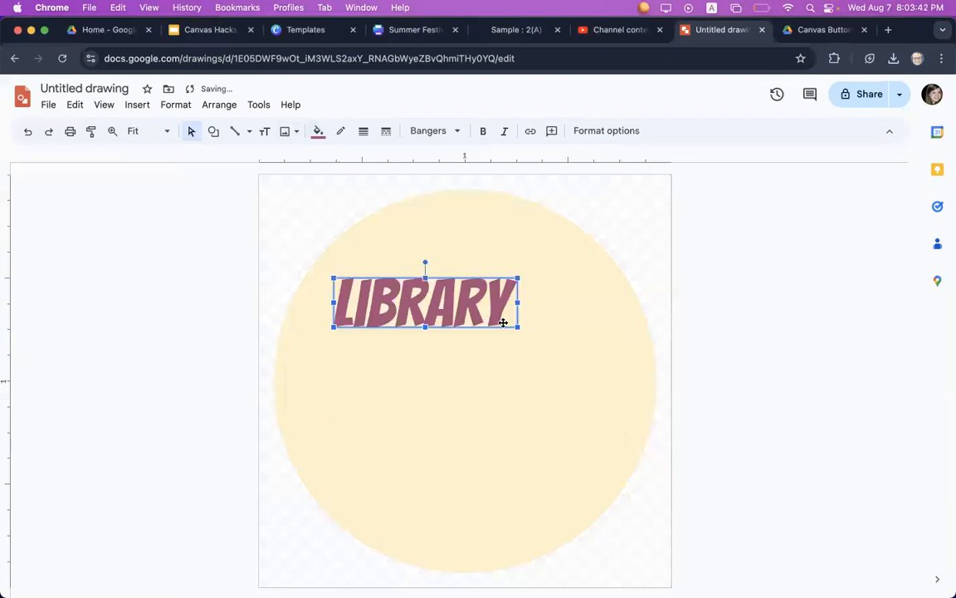
- Enlarge the Library word art proportionally to span most of the circle's width and centre it within the circle
left_click_drag(520, 328, 455, 381)
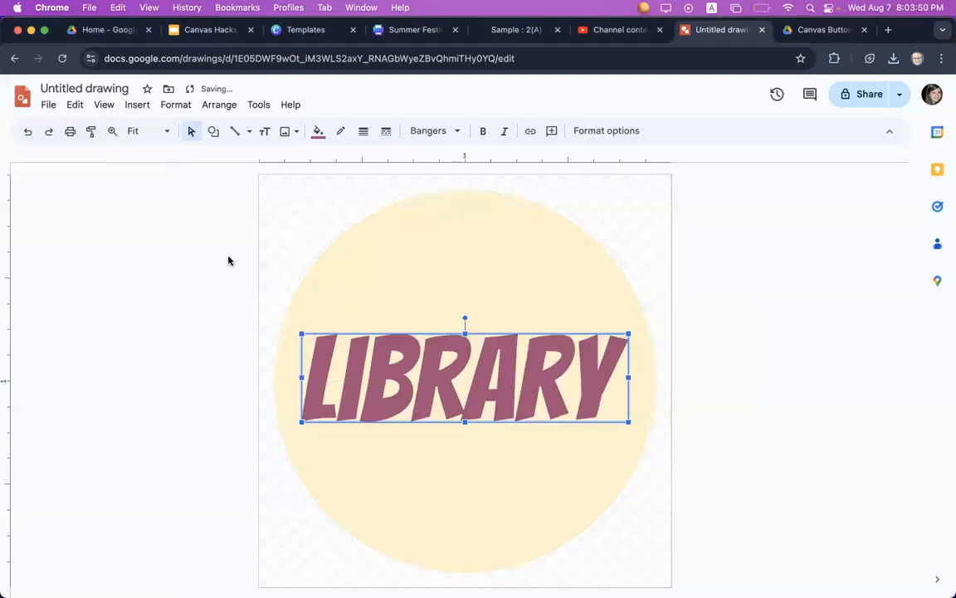
left_click(186, 252)
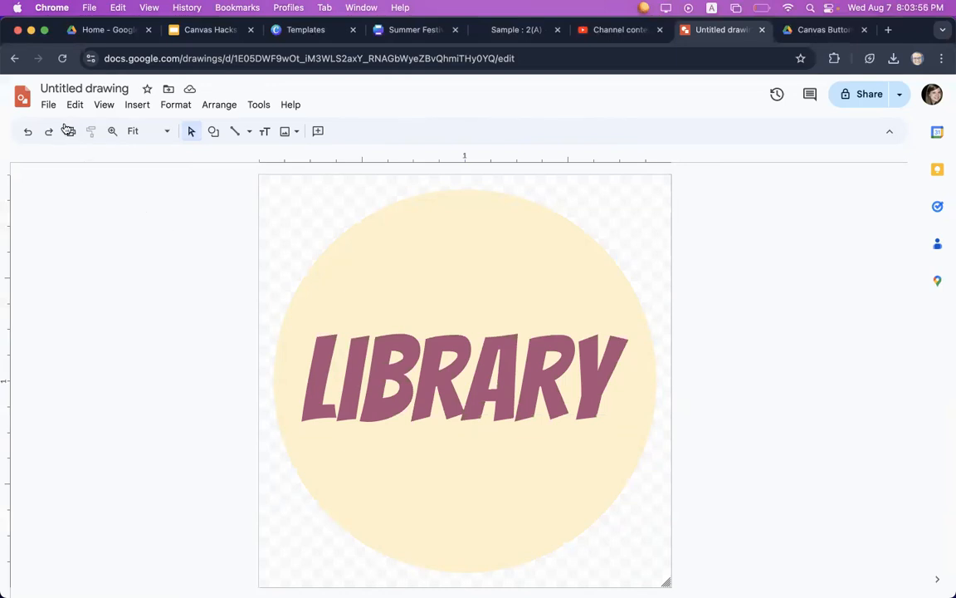
- Download the Library button drawing as a PNG image
left_click(49, 105)
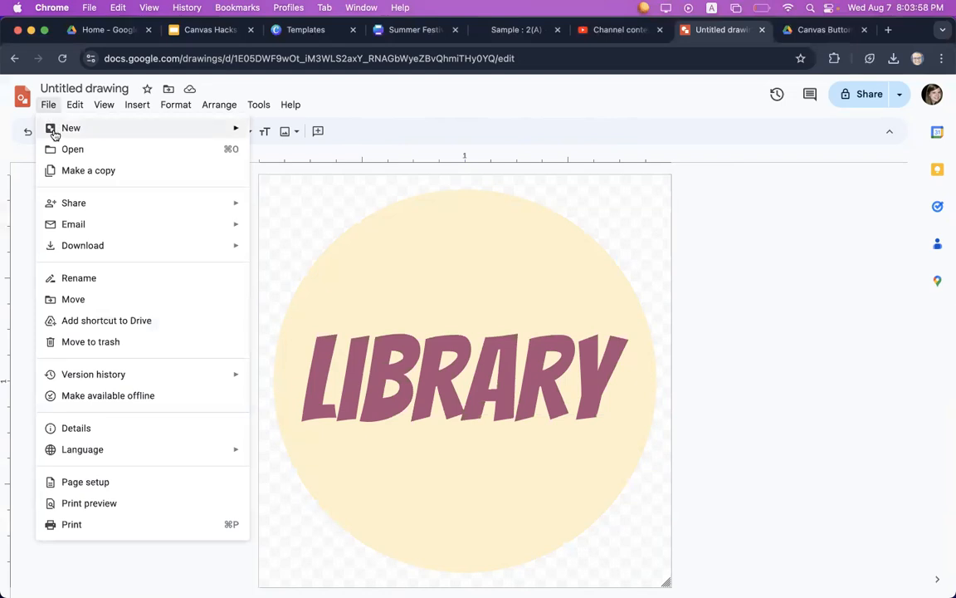
mouse_move(68, 249)
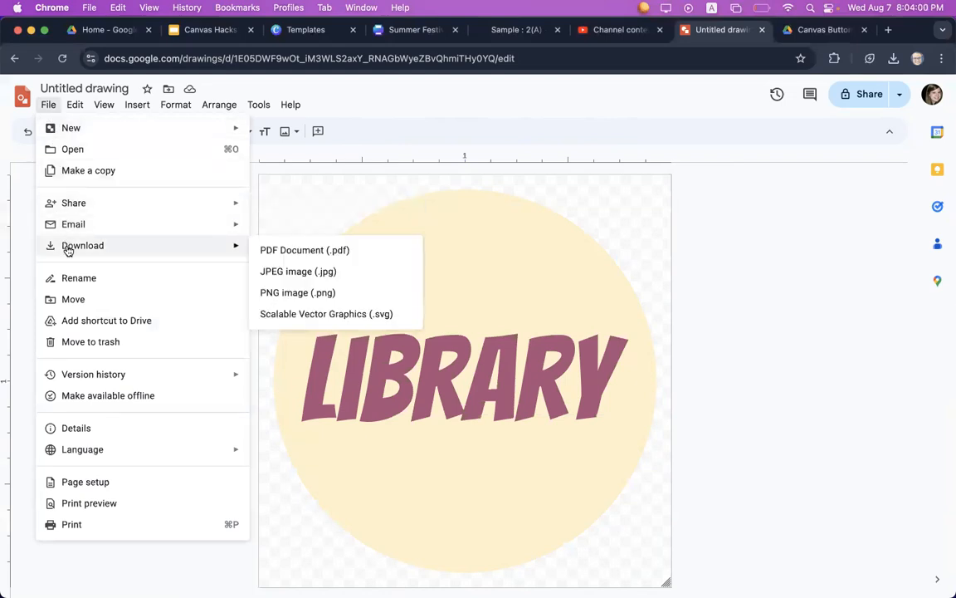
left_click(282, 293)
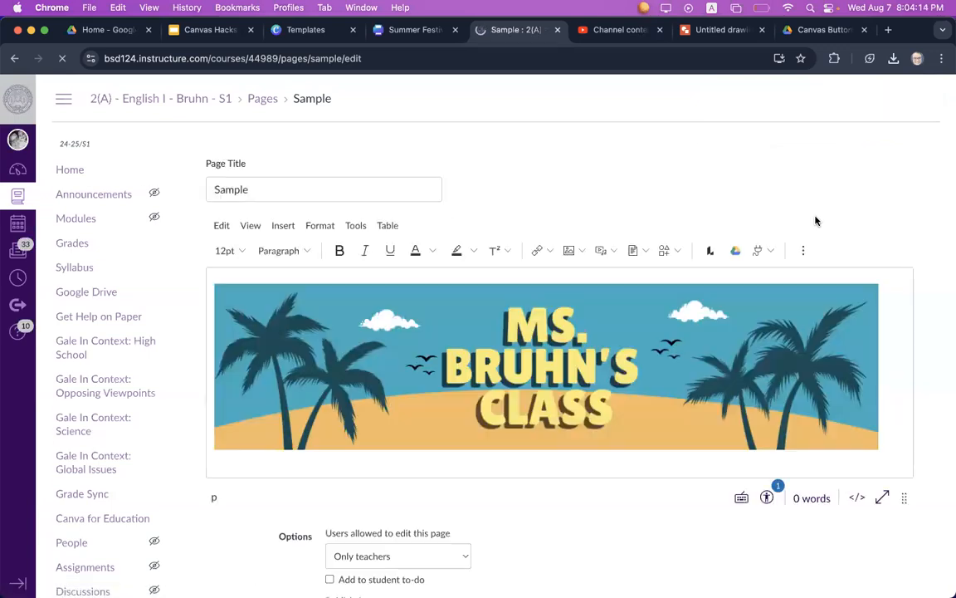
- Switch to the Sample page editor in Canvas and insert Untitled drawing.png from the Downloads folder below the class banner
scroll(701, 382, "down", 3)
left_click(878, 280)
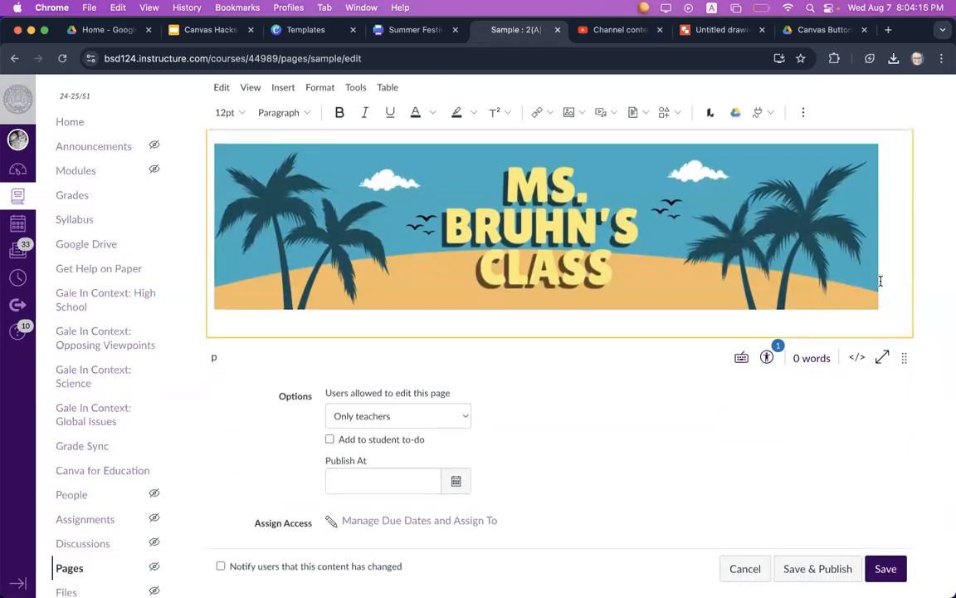
scroll(818, 346, "up", 2)
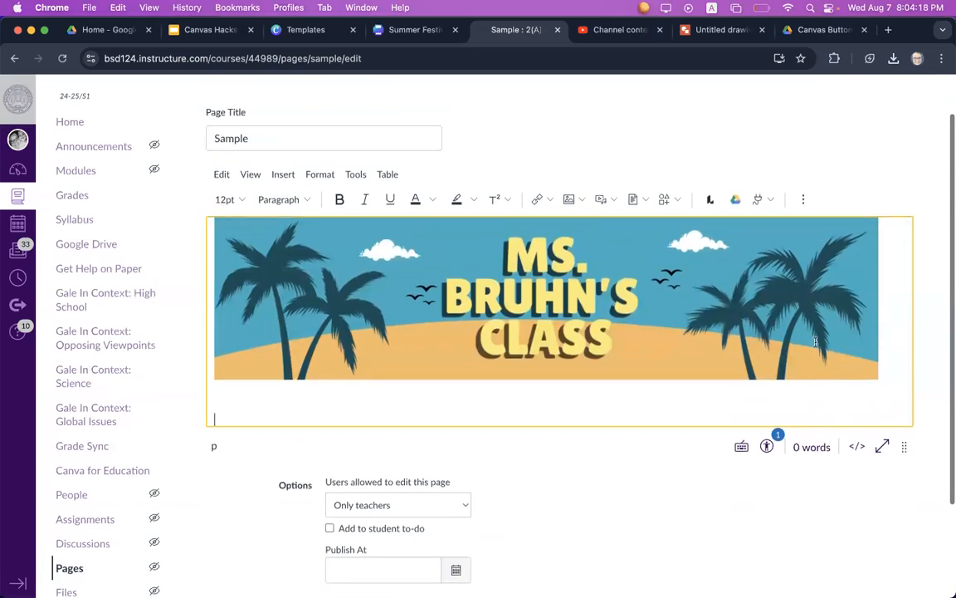
left_click(583, 199)
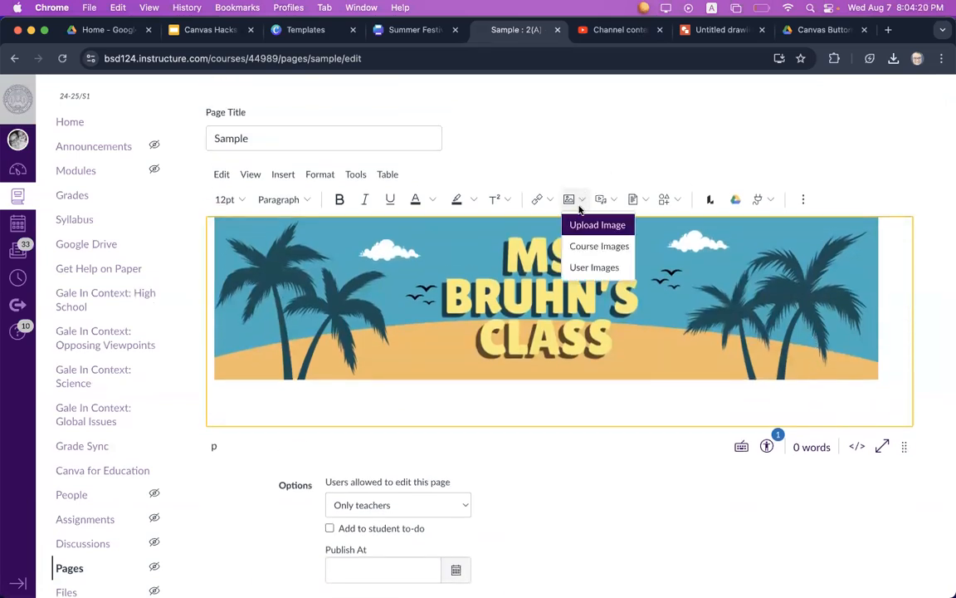
left_click(584, 225)
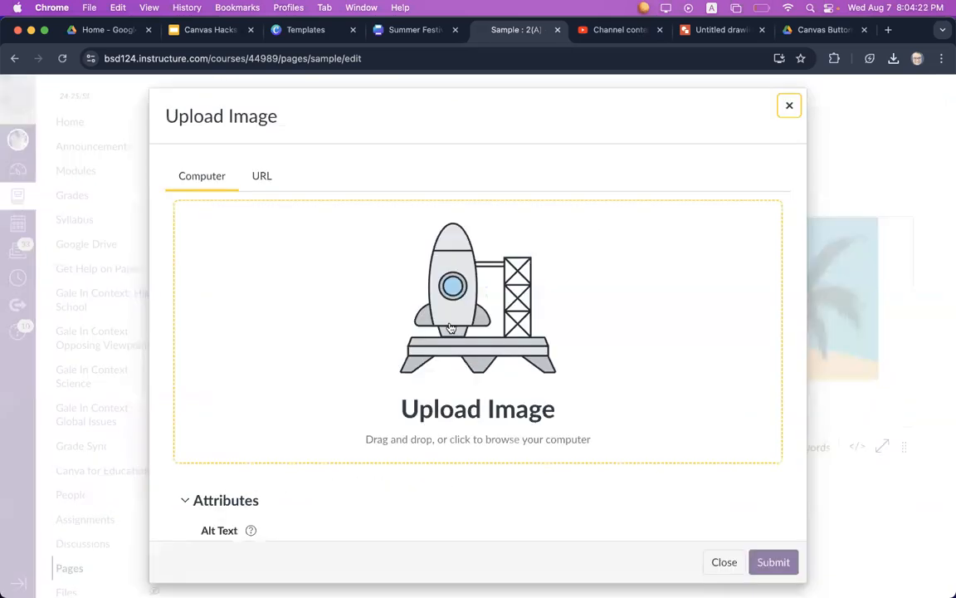
scroll(361, 332, "down", 1)
left_click(399, 367)
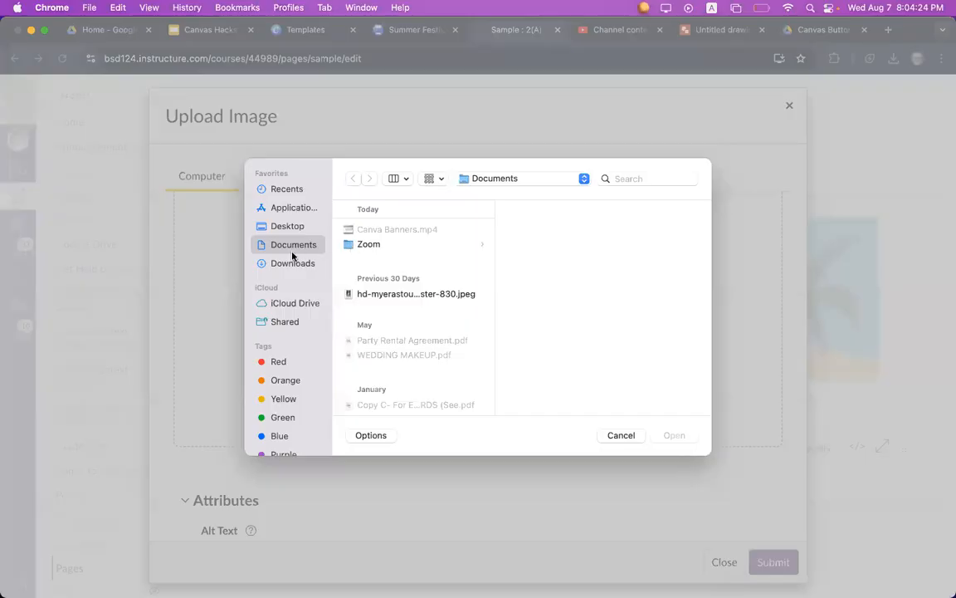
left_click(292, 262)
left_click(375, 245)
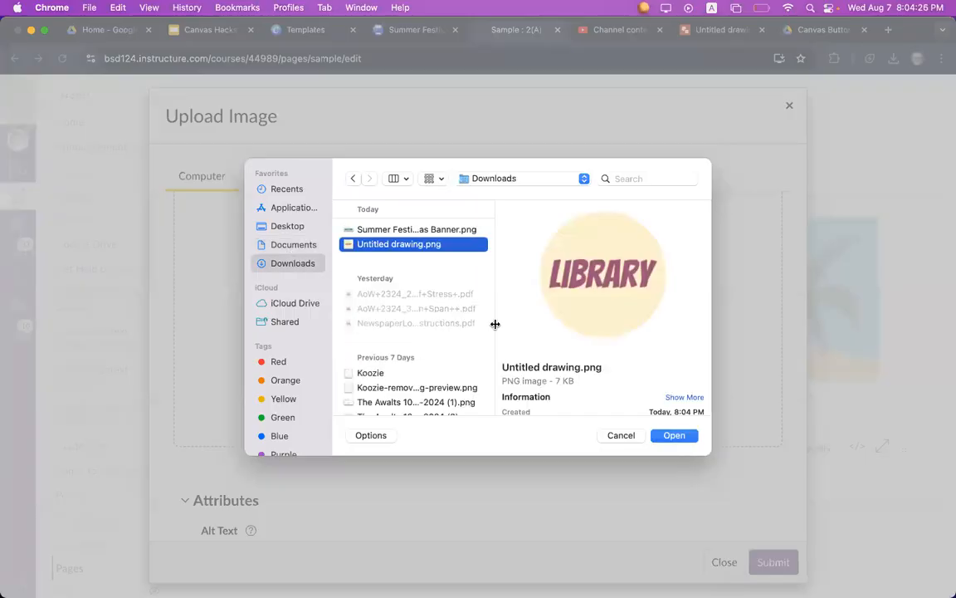
key("Return")
left_click(773, 562)
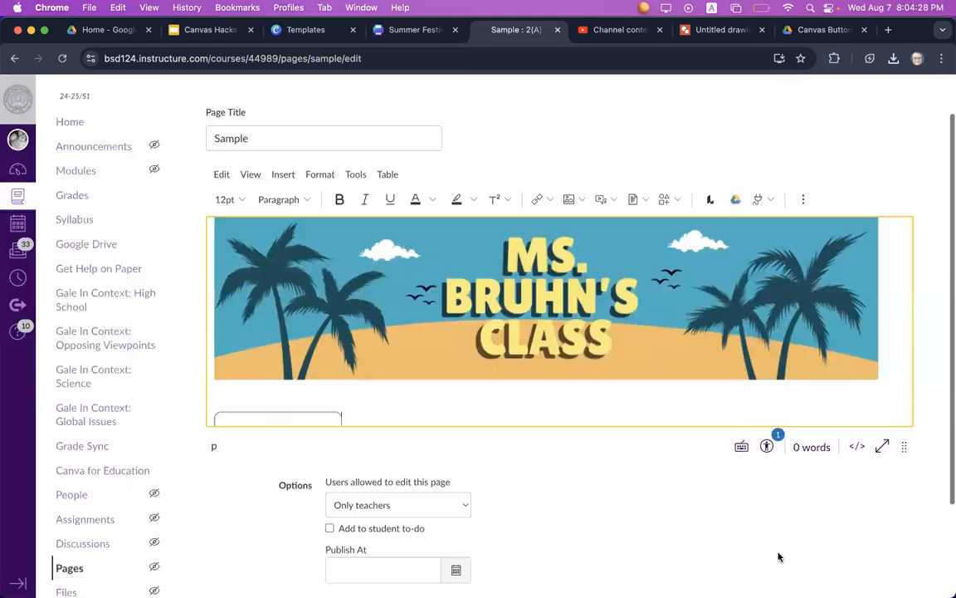
scroll(555, 287, "down", 5)
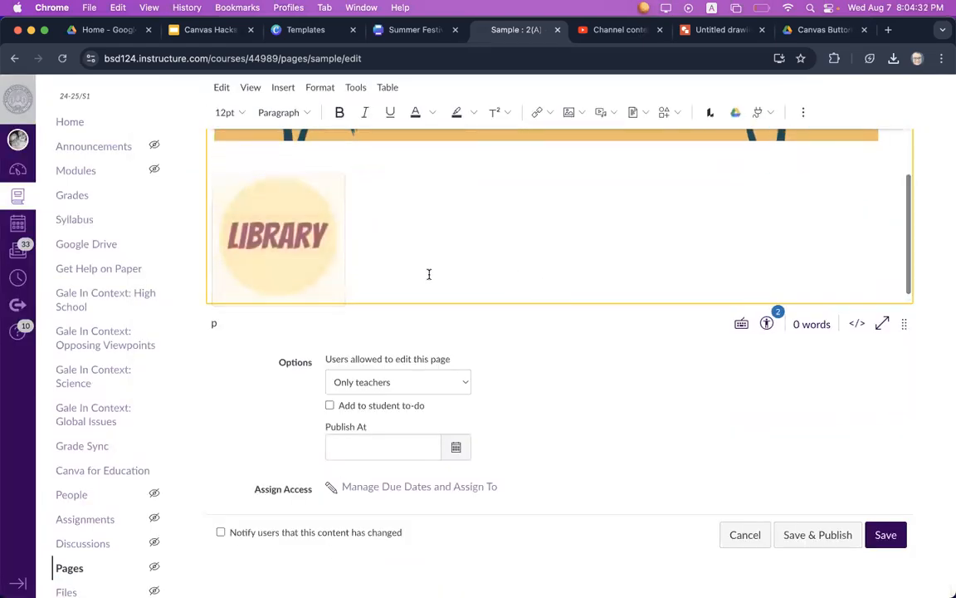
scroll(541, 355, "up", 3)
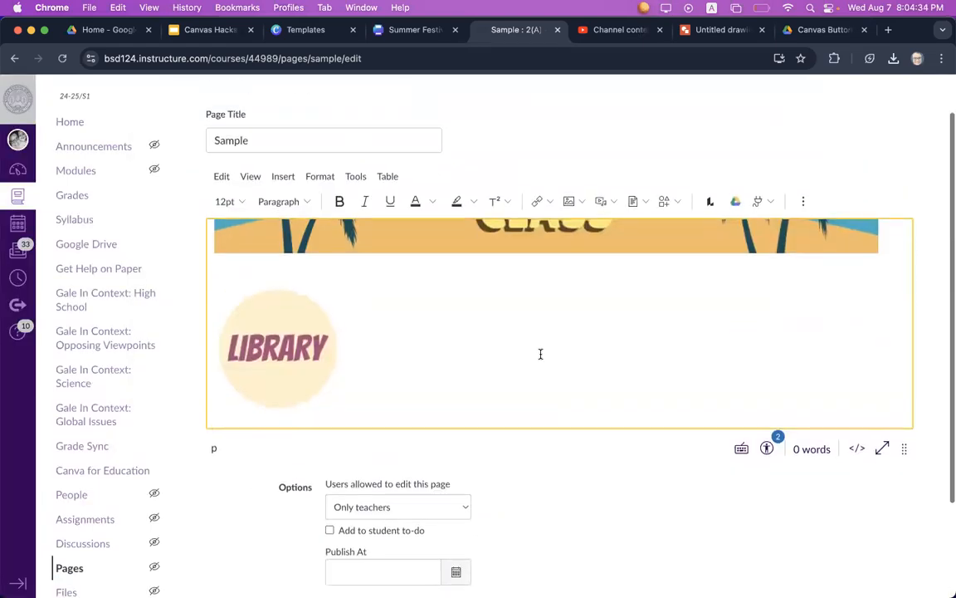